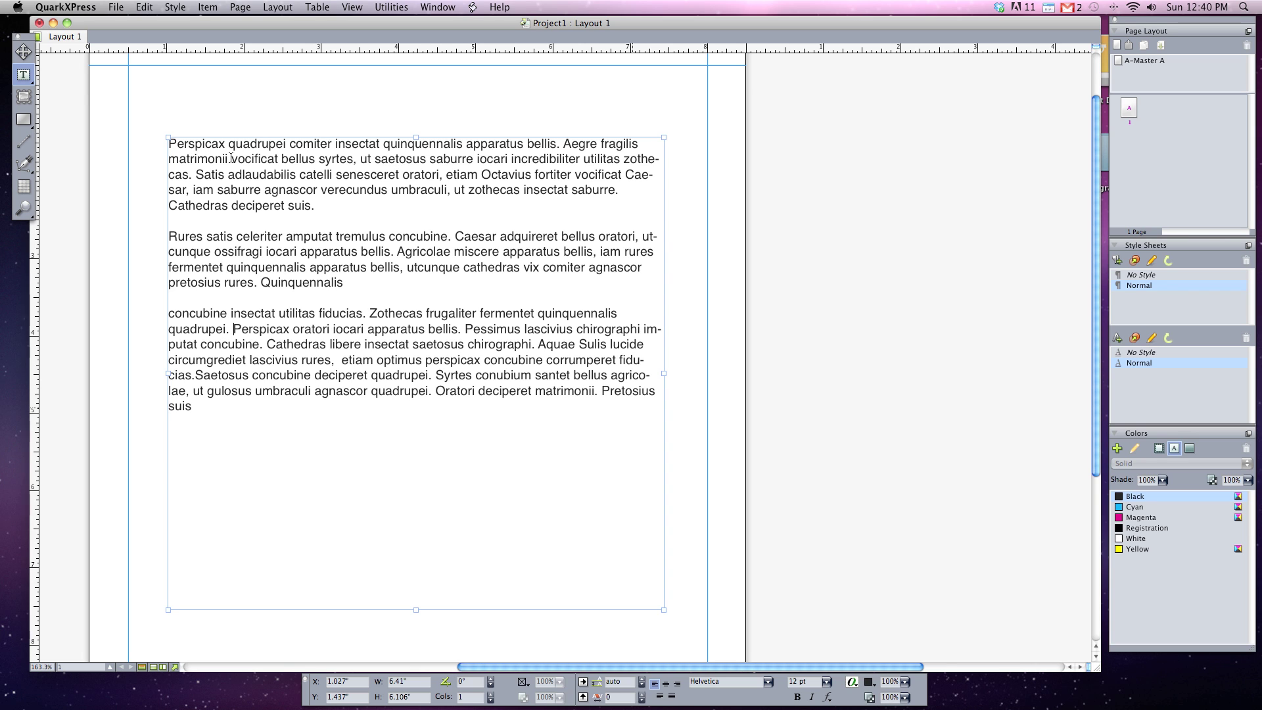
Tab-indent the first line of all three paragraphs, and insert an Indent Here character before Perspicax.
left_click(173, 147)
key("Tab")
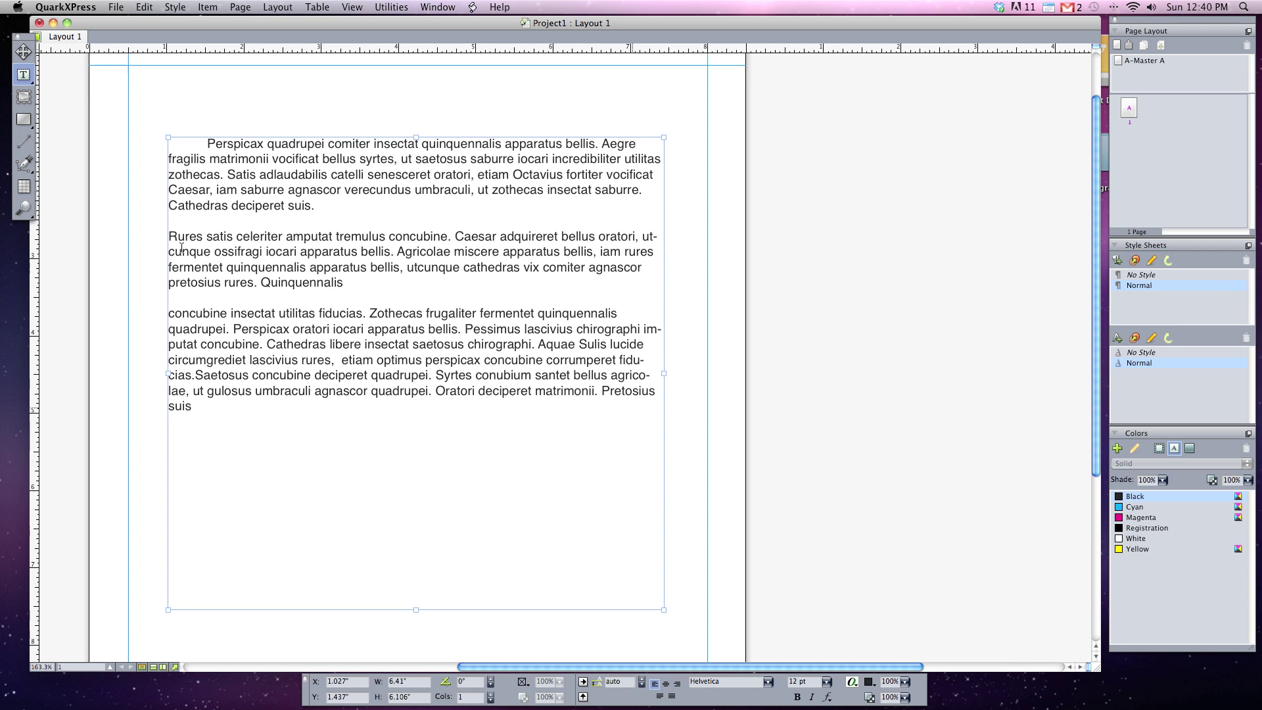
left_click(169, 237)
key("Tab")
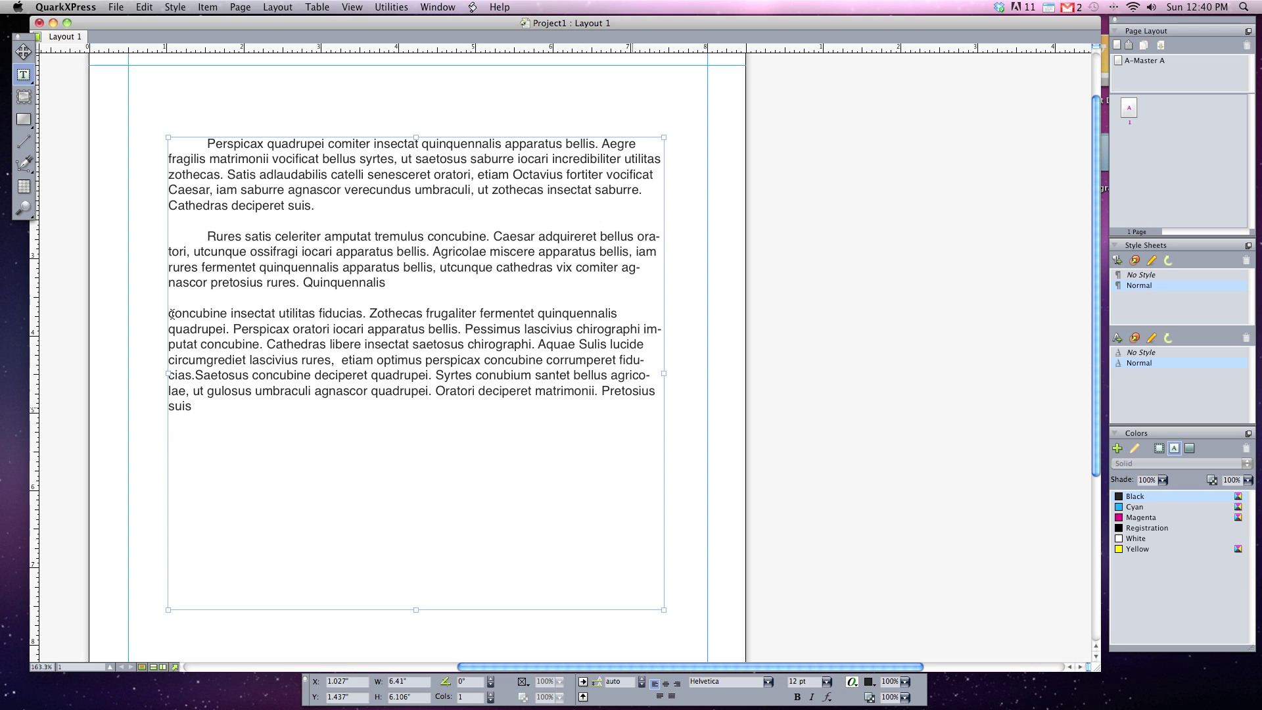
left_click(172, 314)
key("Tab")
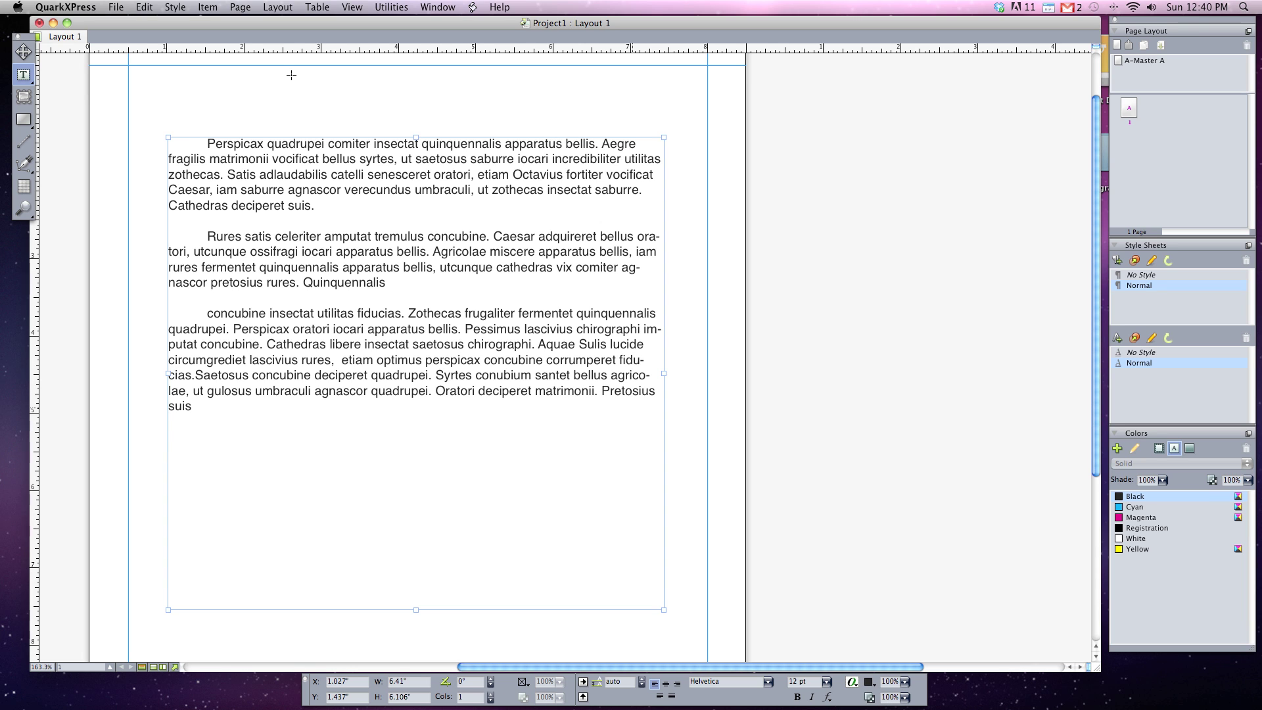
key("super+backslash")
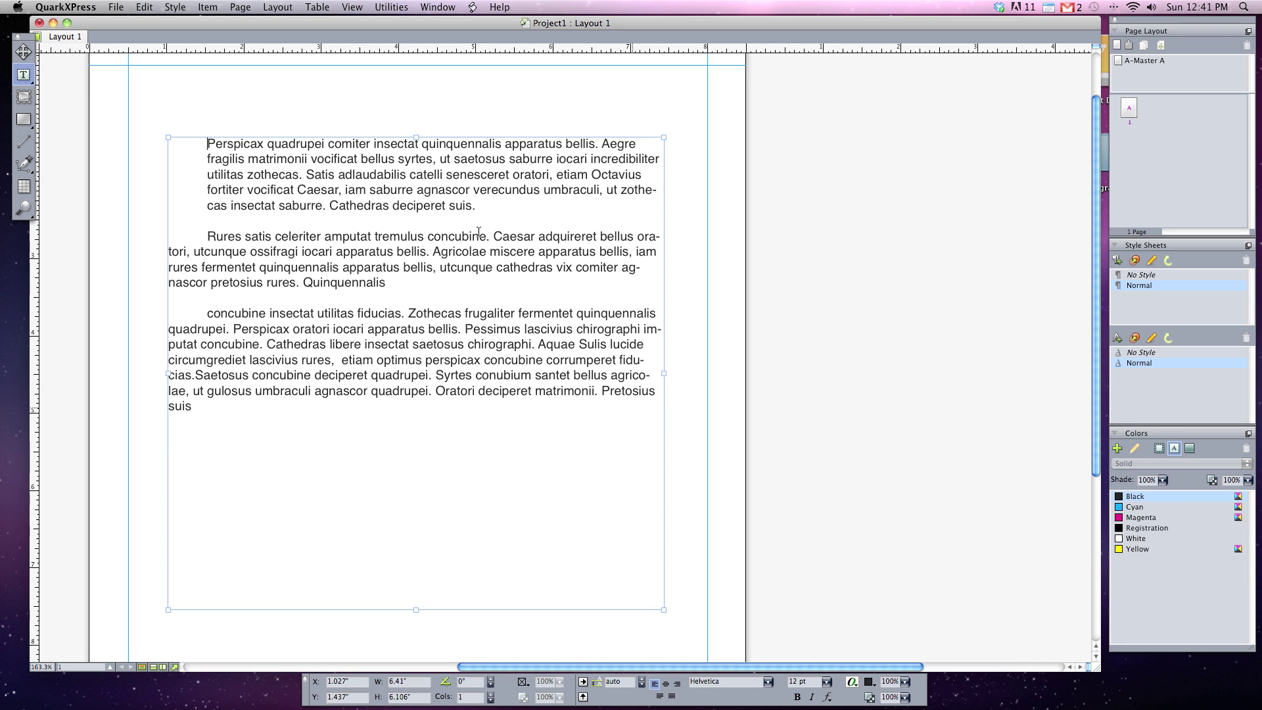
Type filler text after 'suis.' to check the wrapped lines stay aligned under Perspicax.
left_click(476, 205)
type("fasd;flkjas;dfkl ;als dkfj ;alks d")
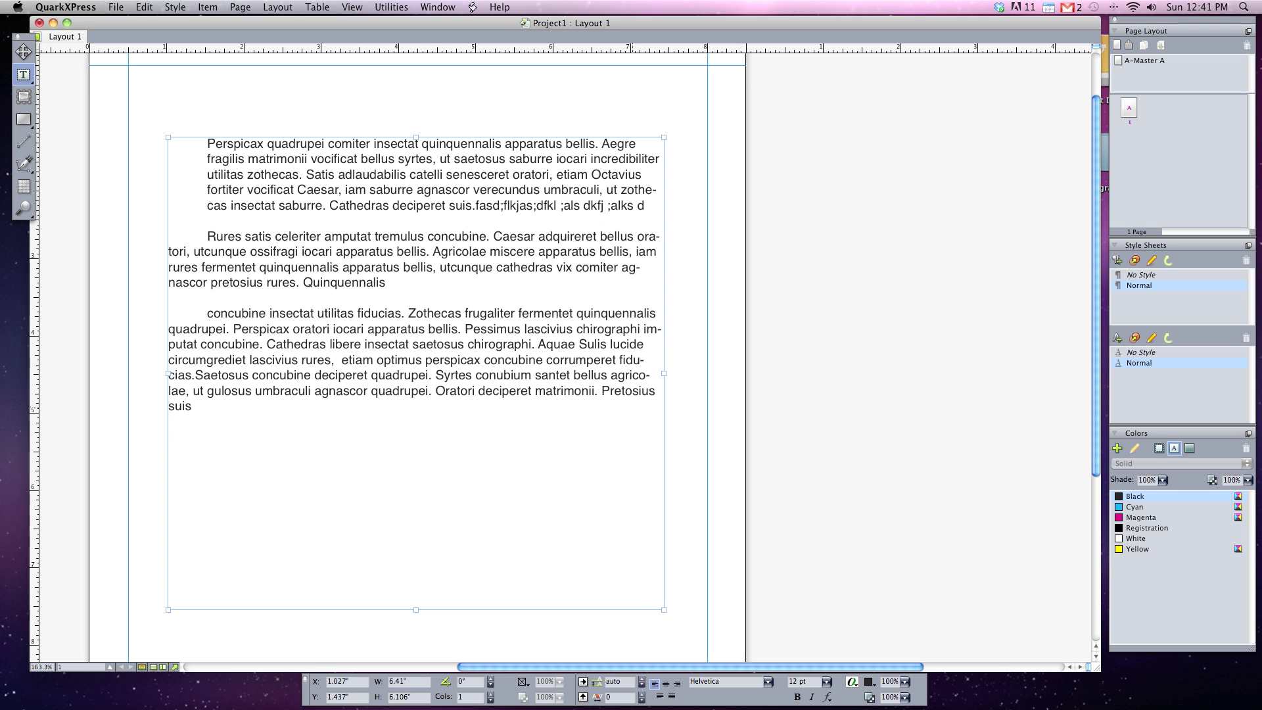
type("f;la ksdjf ;alskdjf ;laskd fj ;alskd fj;a lsdkjf ;als")
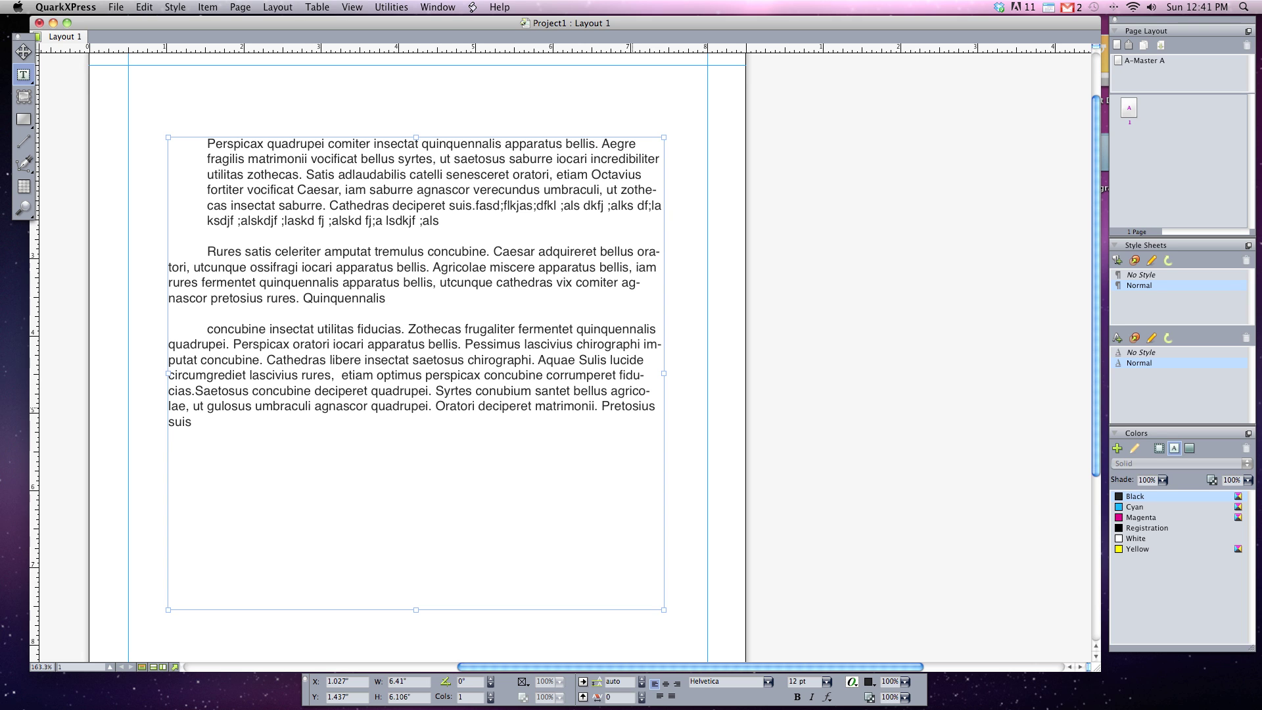
type(" dkfj ;alsd fkj;alskdfj ;alsdfk j;a sldkfj ;asldfkj; a")
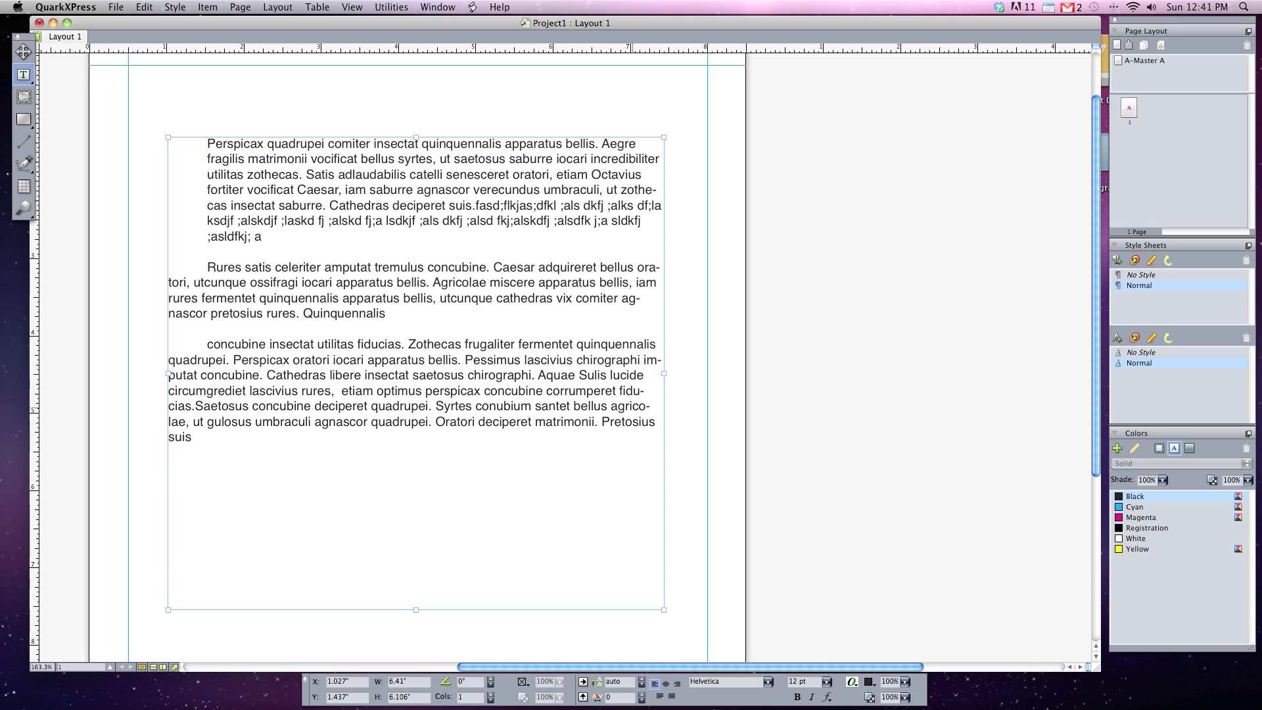
type("slkdfj ;als jkf")
scroll(210, 271, "right", 2)
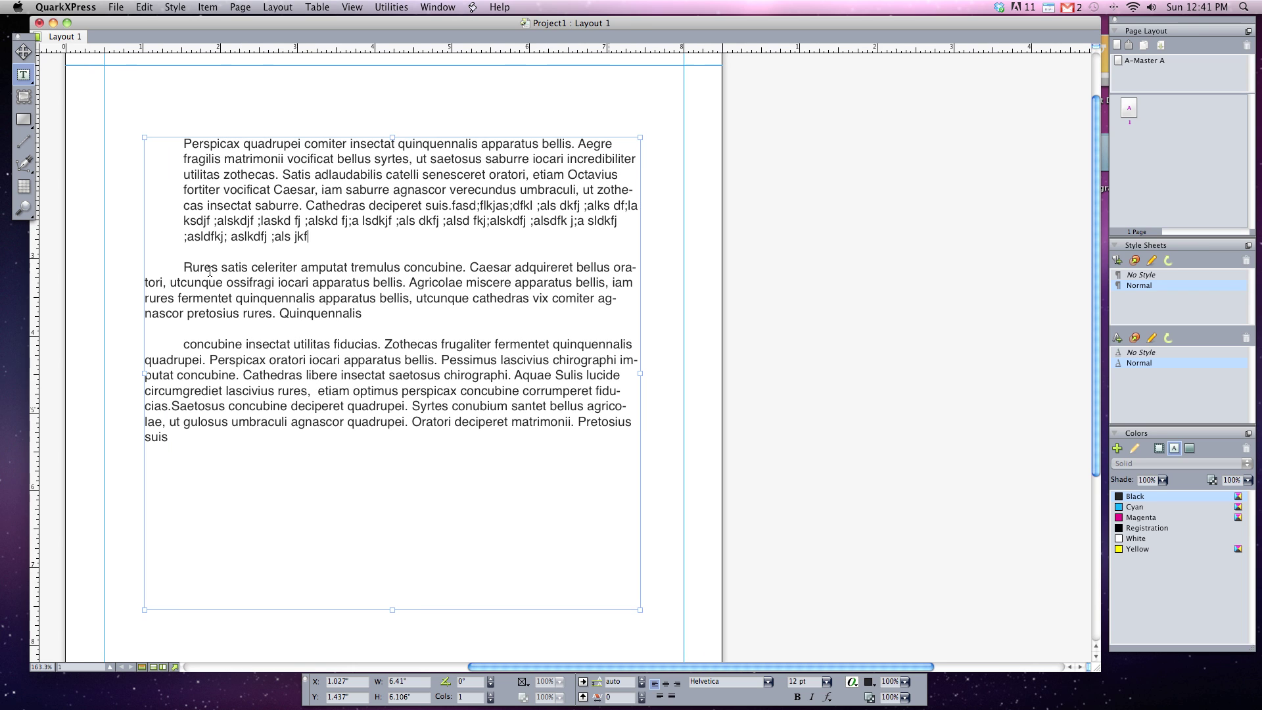
Insert an Indent Here before celeriter, then type filler text at the end of the Rures paragraph.
left_click(252, 265)
key("super+backslash")
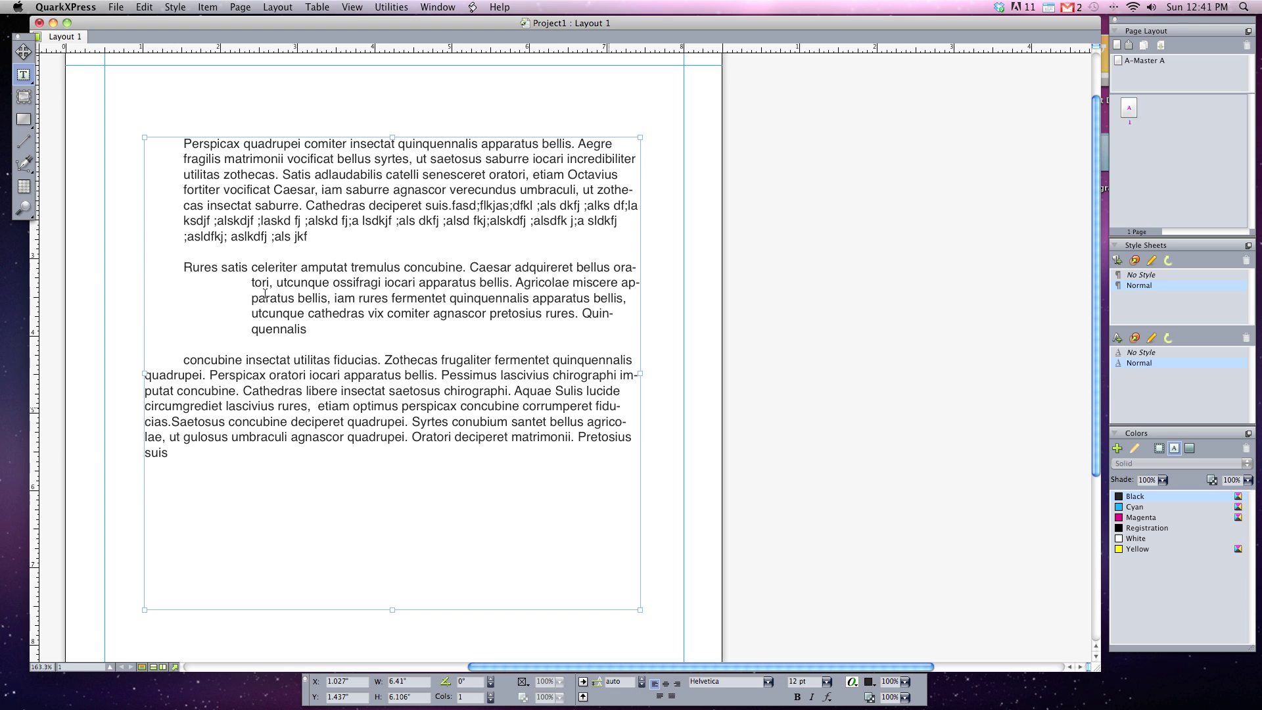
left_click(337, 326)
type("asdf; alksdfj lakdf;lkwej ;lk zxcvo ;kj;elrk")
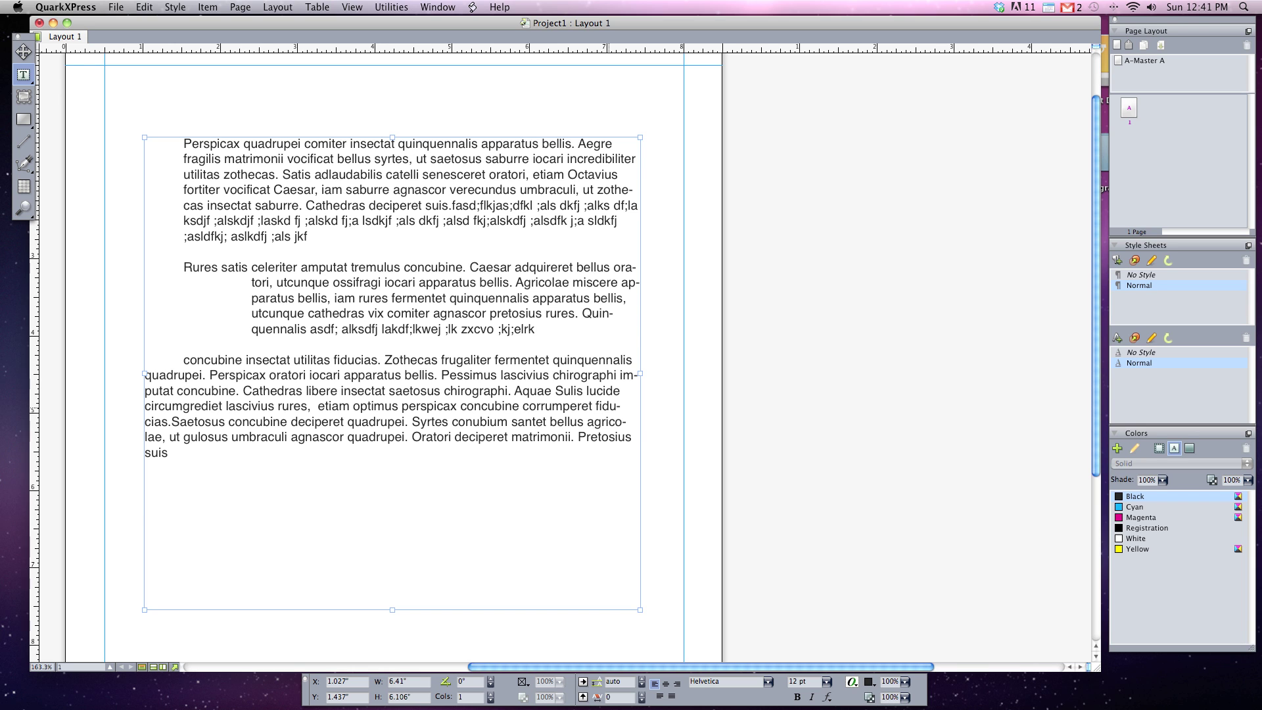
type("jtg ;xzlvkbj ;lw4ktj a;lskv jz;lfgjk sd;lgk")
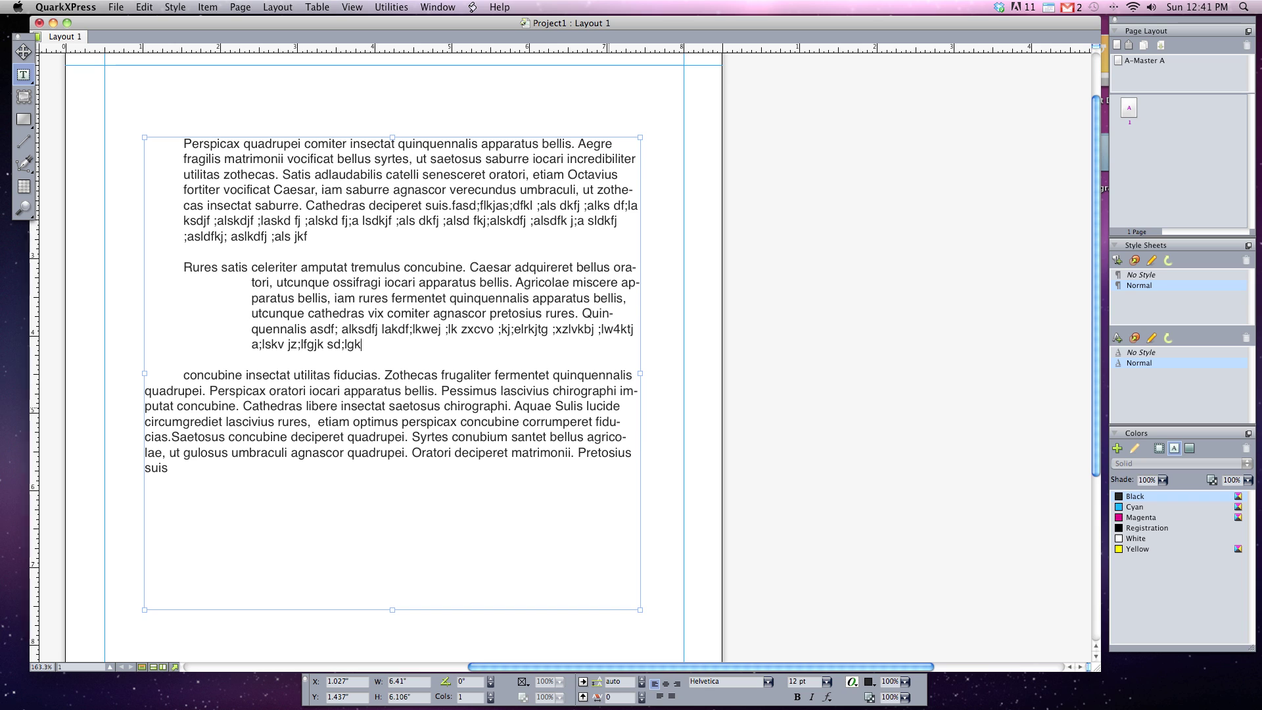
Add more filler text to the Rures paragraph and start a new line after it.
left_click(186, 378)
left_click(363, 345)
type(";lk'dfl;gk ds;'flgk")
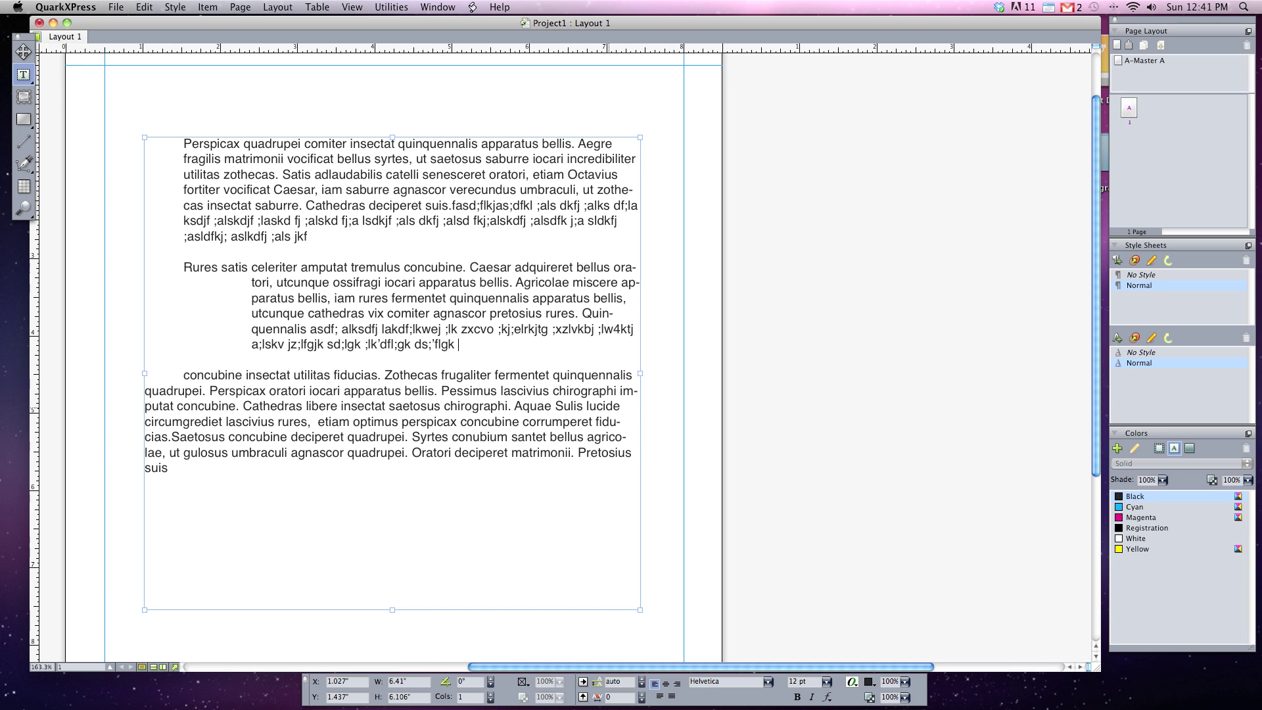
key("Return")
Type a few lines of test text below the Rures paragraph.
type("as;ldfkja;lkjlkjlkjlk")
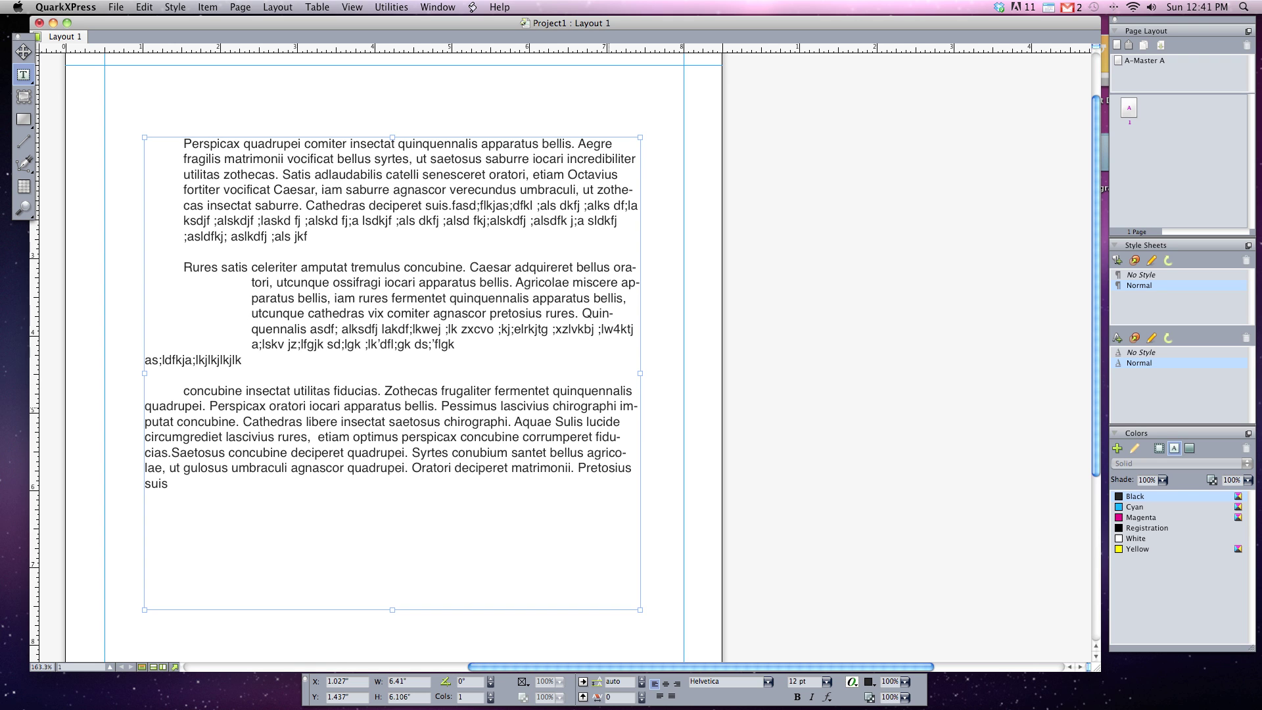
type(" a")
key("Return")
type("sdf a")
key("Return")
type("sdf")
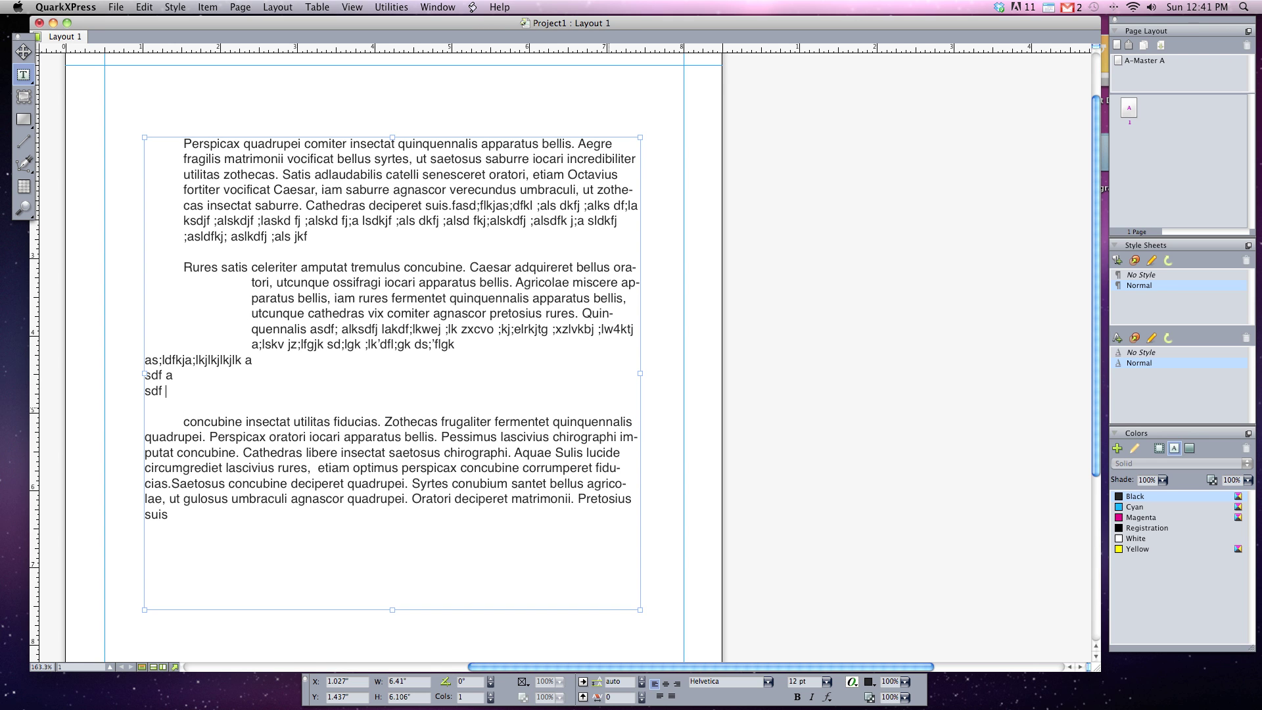
Delete the test lines and move down to the concubine paragraph.
left_click_drag(177, 375, 144, 360)
key("BackSpace")
key("BackSpace")
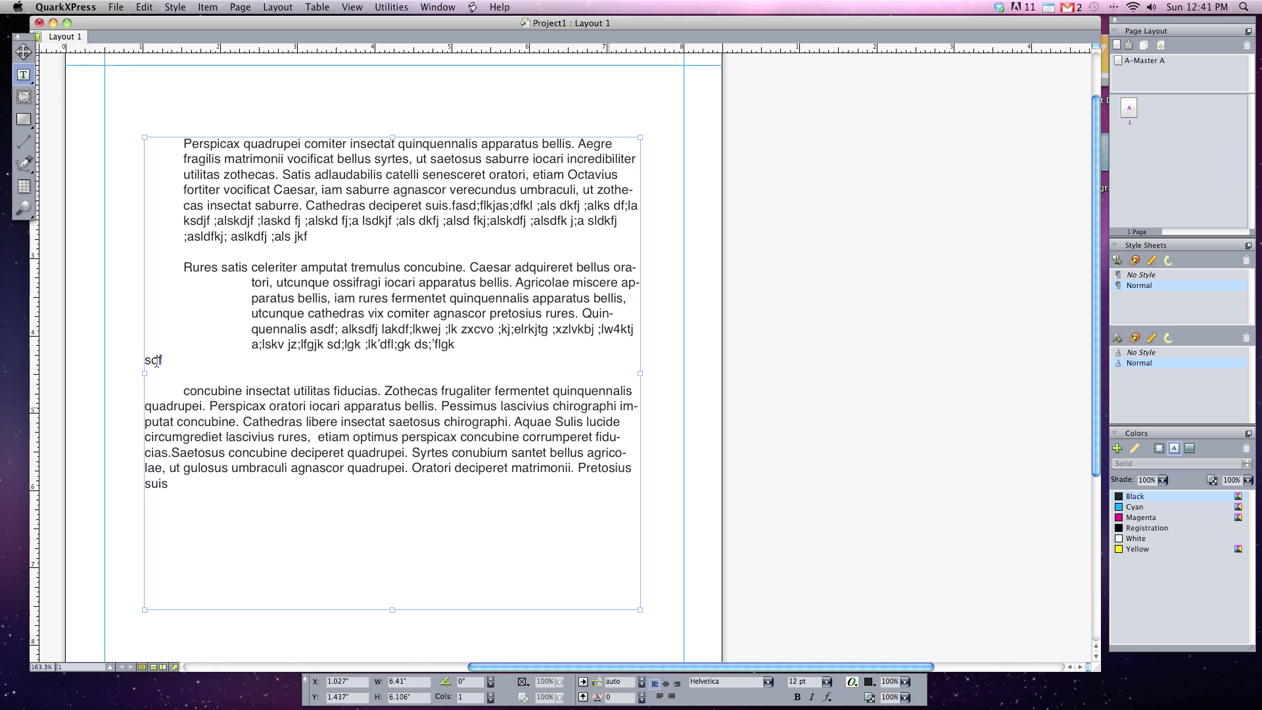
left_click_drag(162, 361, 144, 360)
key("BackSpace")
key("Down")
Insert a line above the concubine paragraph, type test text, then remove it again.
key("Up")
key("Return")
key("Up")
type("sfdasd")
key("BackSpace")
key("BackSpace")
key("BackSpace")
key("BackSpace")
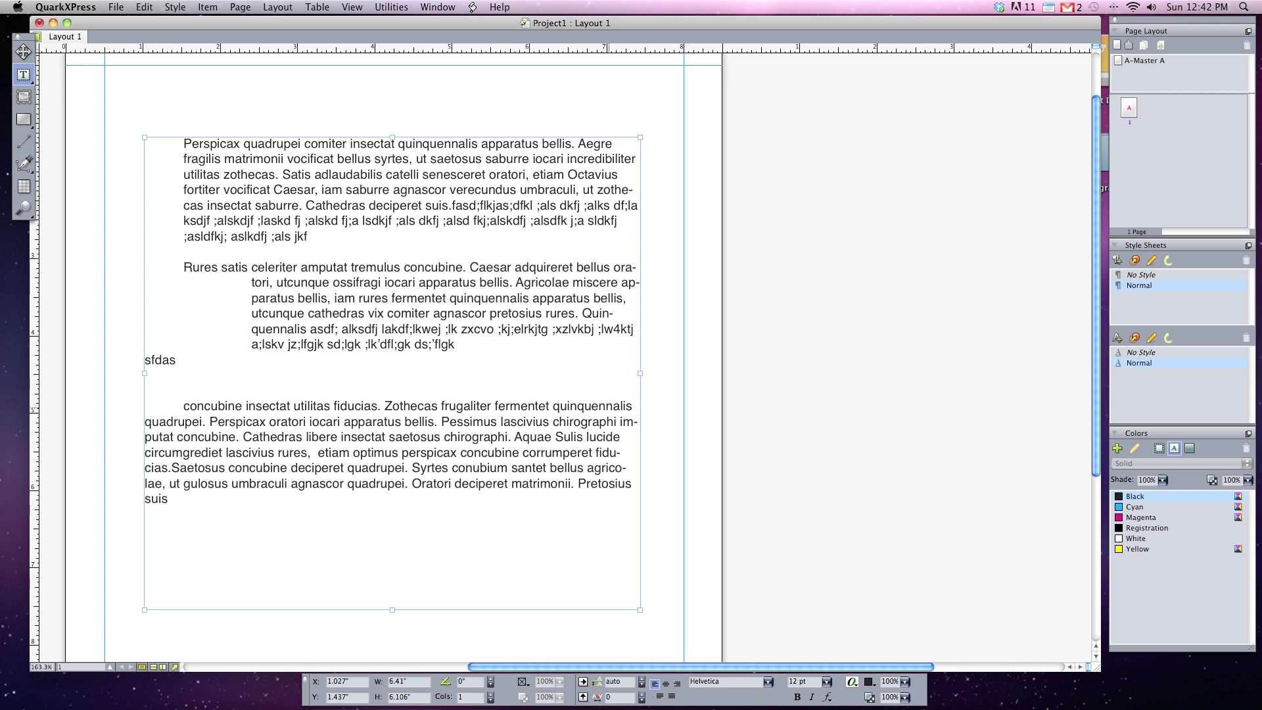
key("BackSpace")
key("BackSpace")
key("BackSpace")
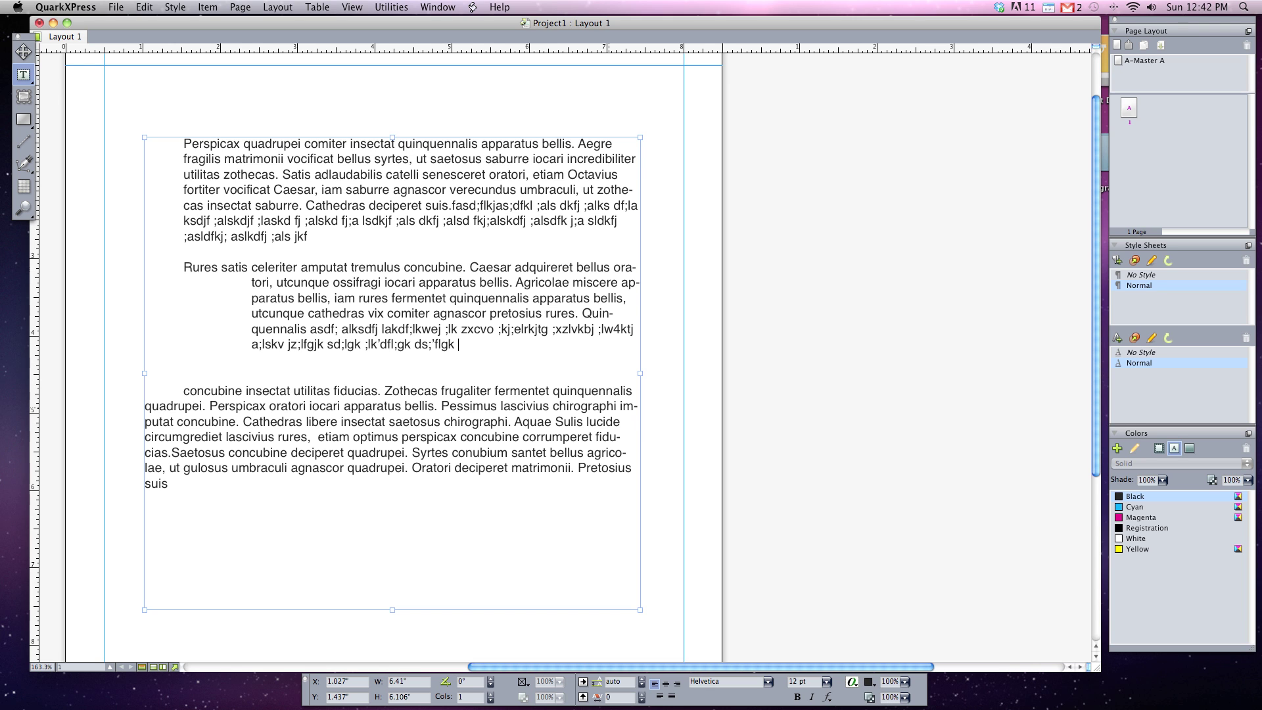
Add soft-line-break filler lines inside the Rures paragraph, aligned under celeriter.
key("shift+Return")
type("asd;flkja;lj")
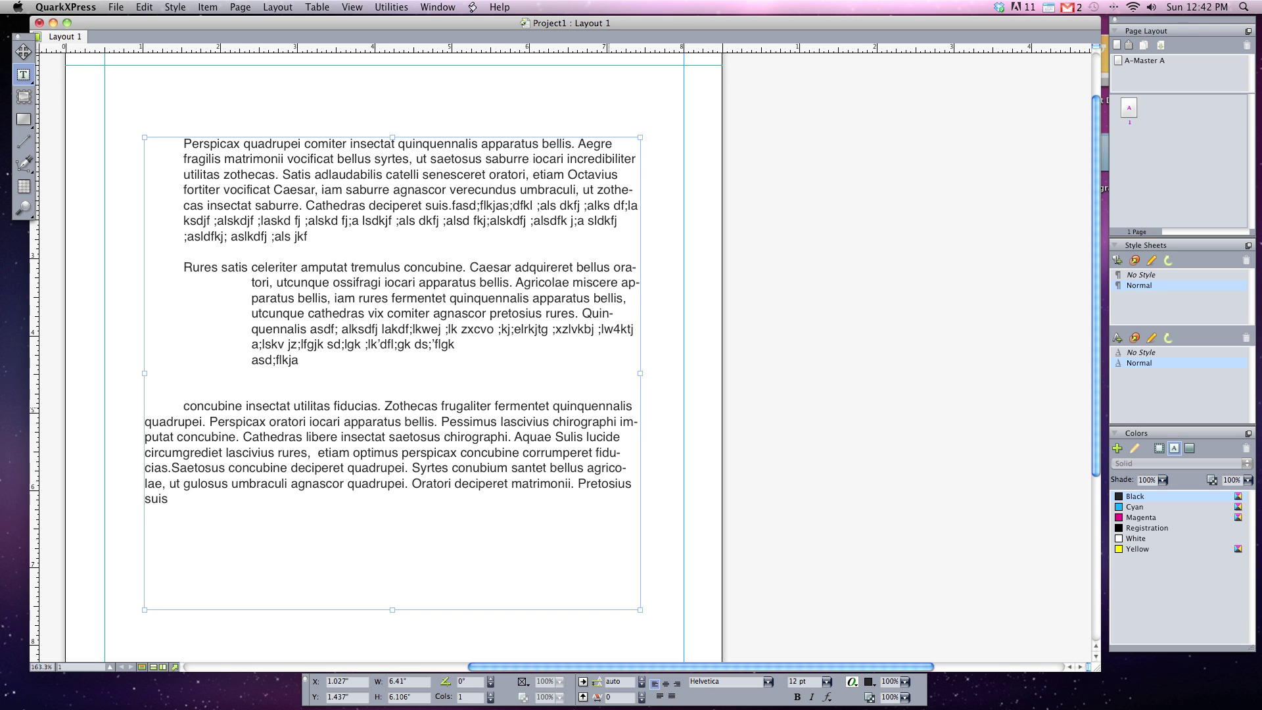
key("shift+Return")
key("shift+Return")
type("as;dlkfja;sldkjf;alksjdf")
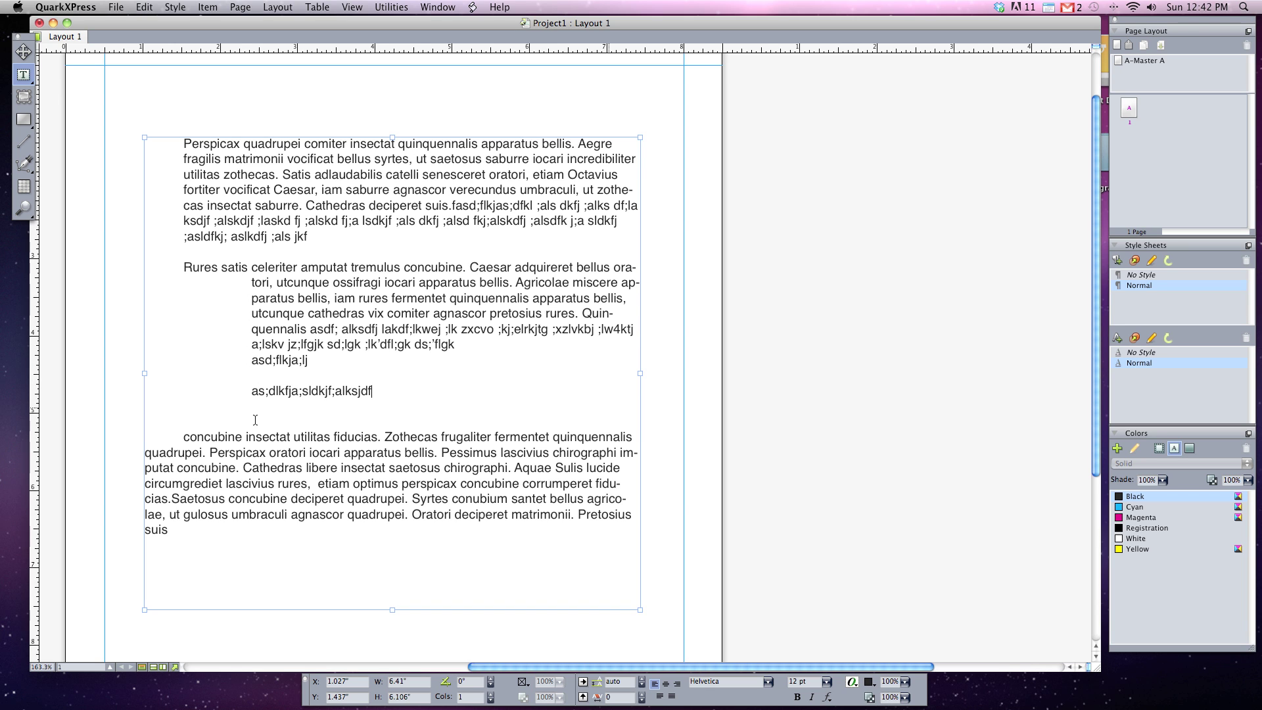
type("asdf;laksjdf; l ;alksdjf ;l ;akjs")
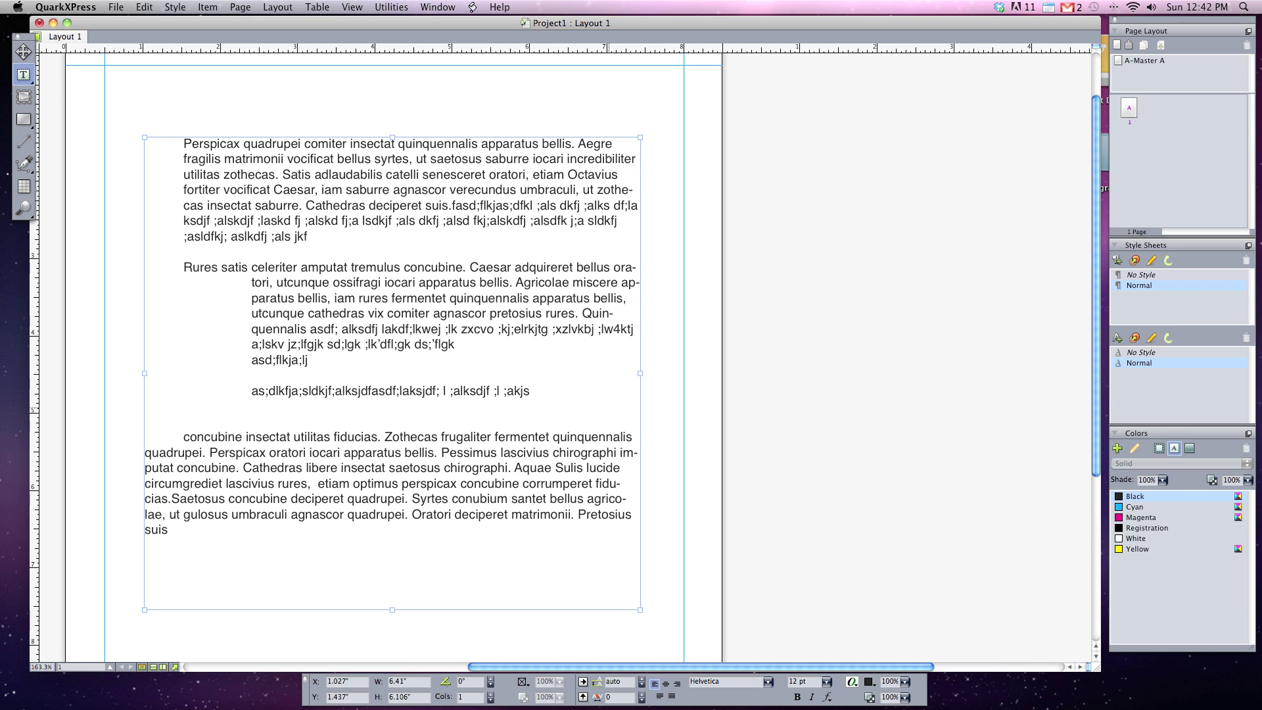
type(" df;lk ajfsd;lk; laskdfj ;alsdfk ;alskdjf ;als")
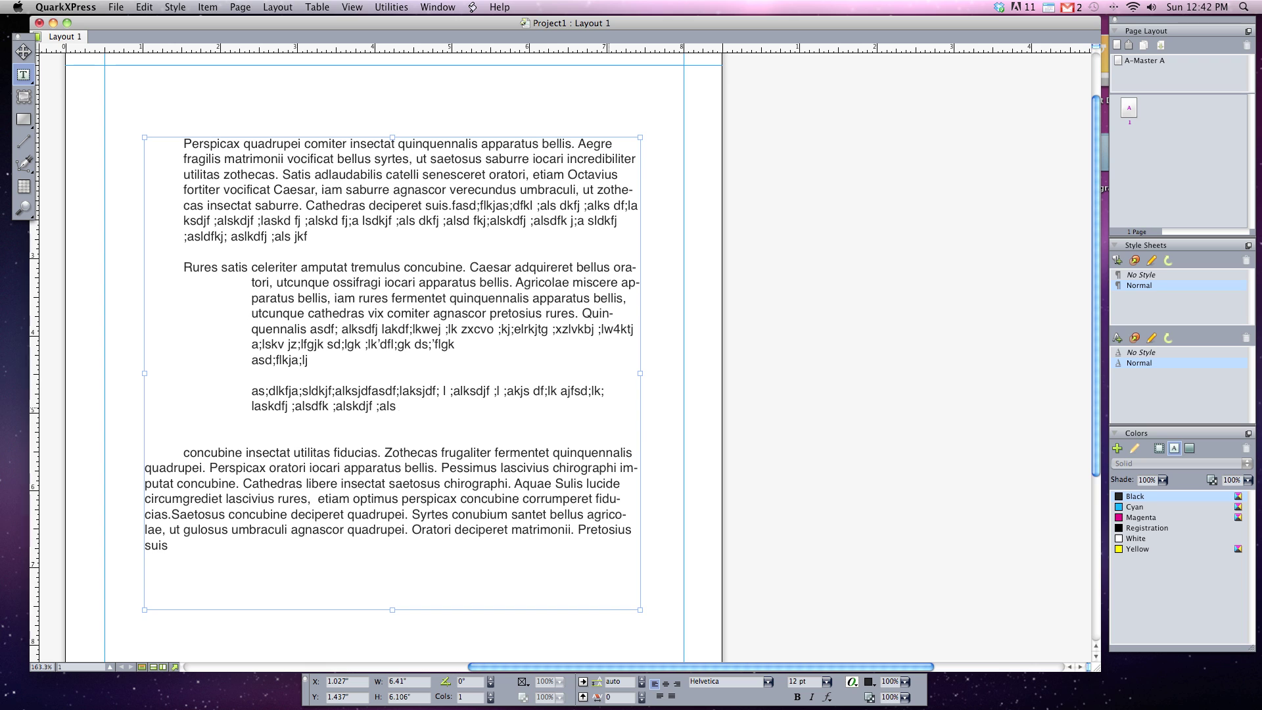
type("dk fj;asdfklj ;l f")
Add another filler line, then start a new unindented paragraph of filler text.
key("Return")
type("as;dl")
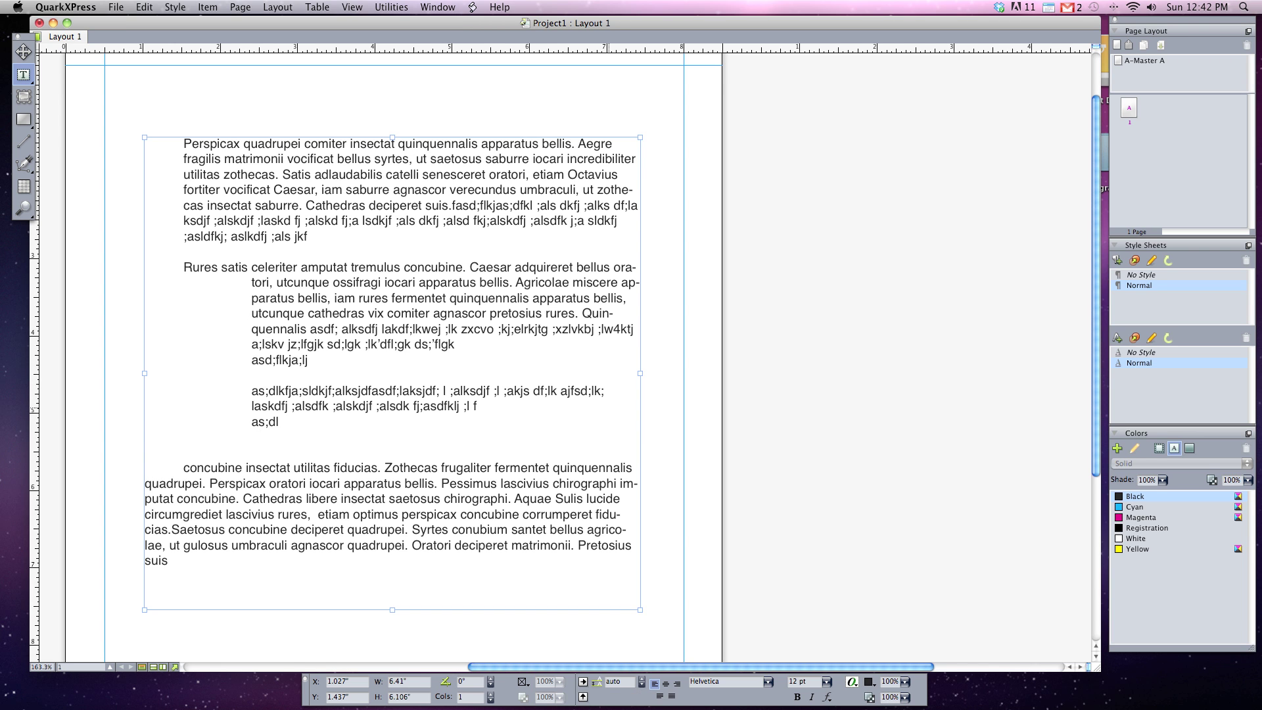
type("kfja;sdlkfja;sldfkj;kjslkdlskjf")
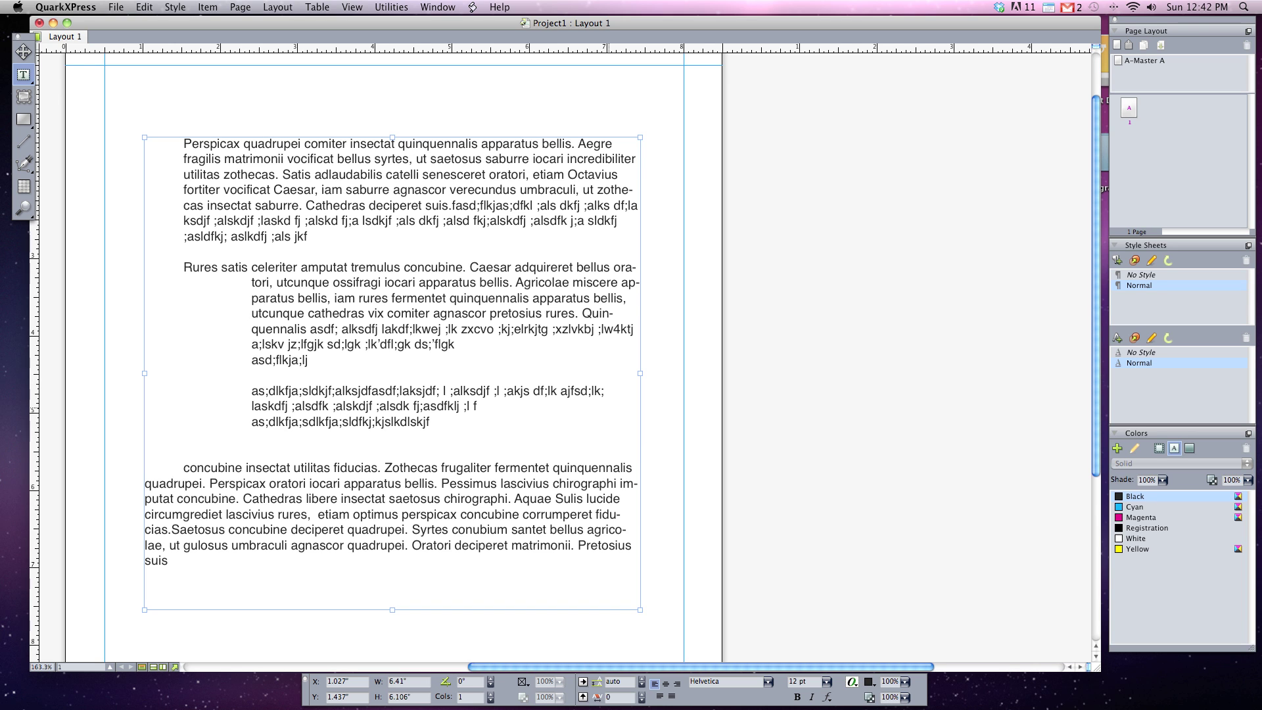
type("lk ;l kjk")
key("Return")
type(";als")
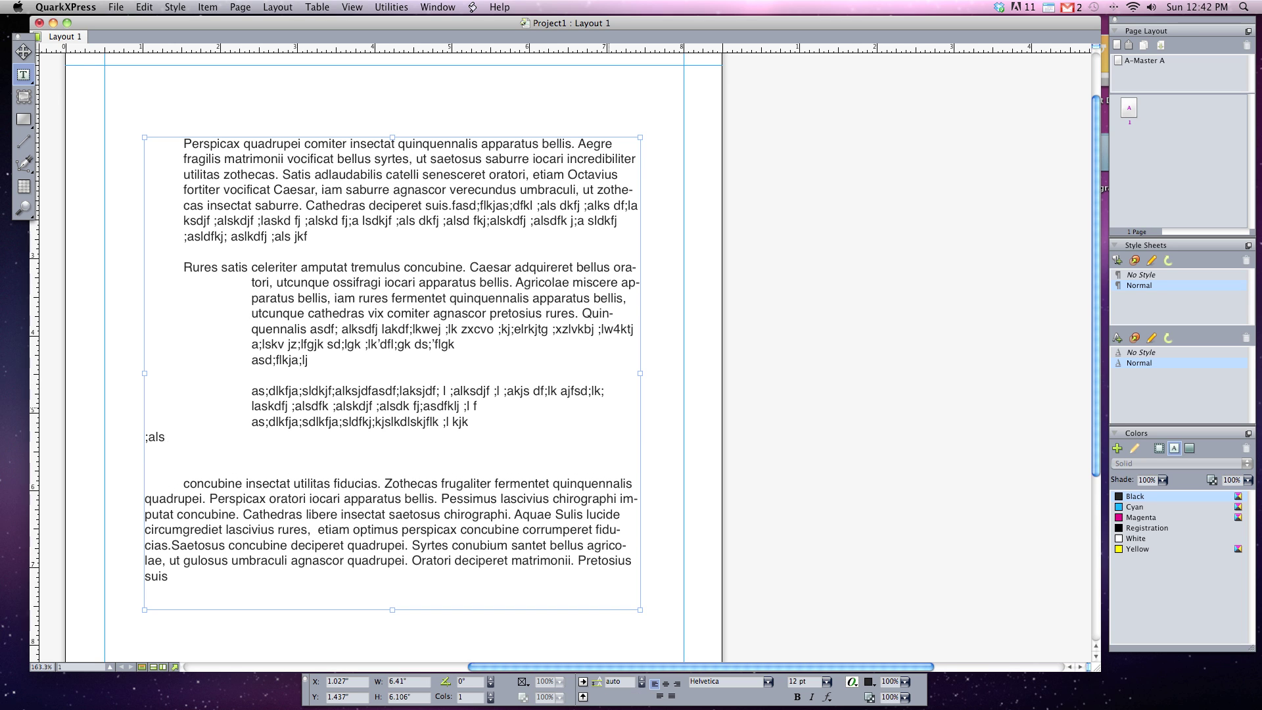
type("kdjf;alskdjf;alskdjf;alks")
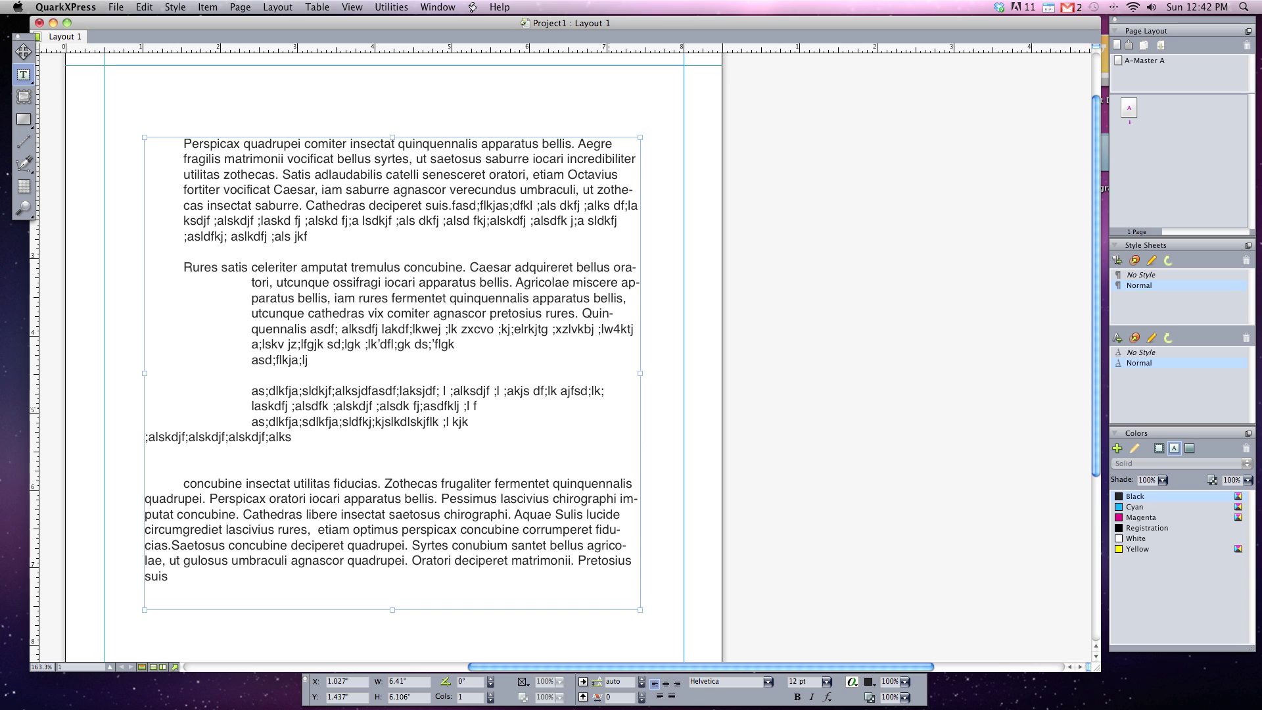
type("l;kasdjfa; sdlfkj a;sdk")
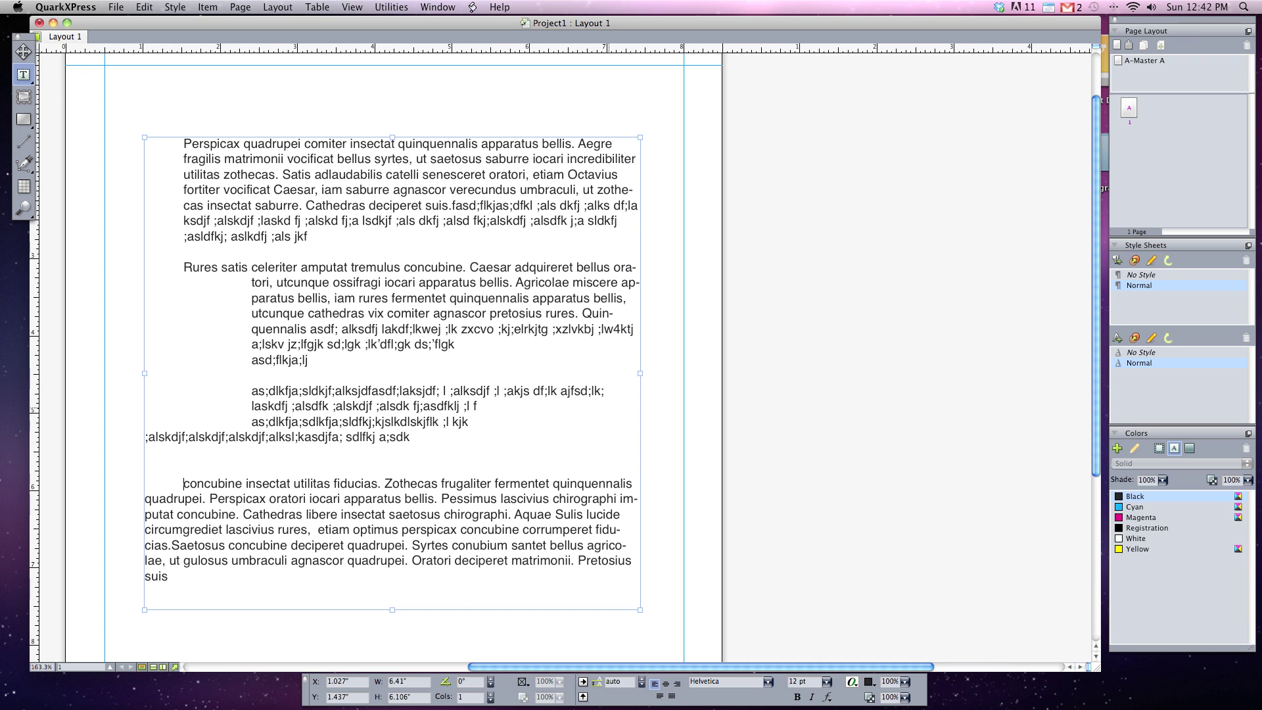
Insert an Indent Here before 'concubine' so the last paragraph's lines align under it.
key("super+backslash")
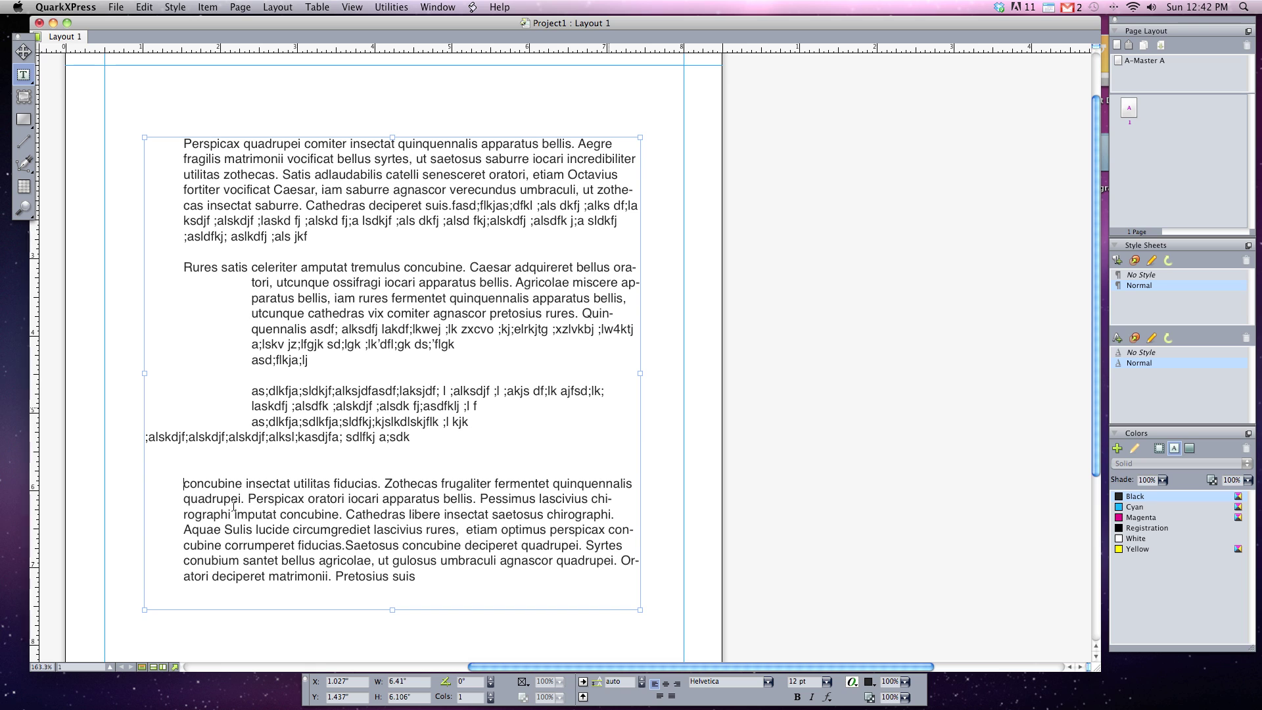